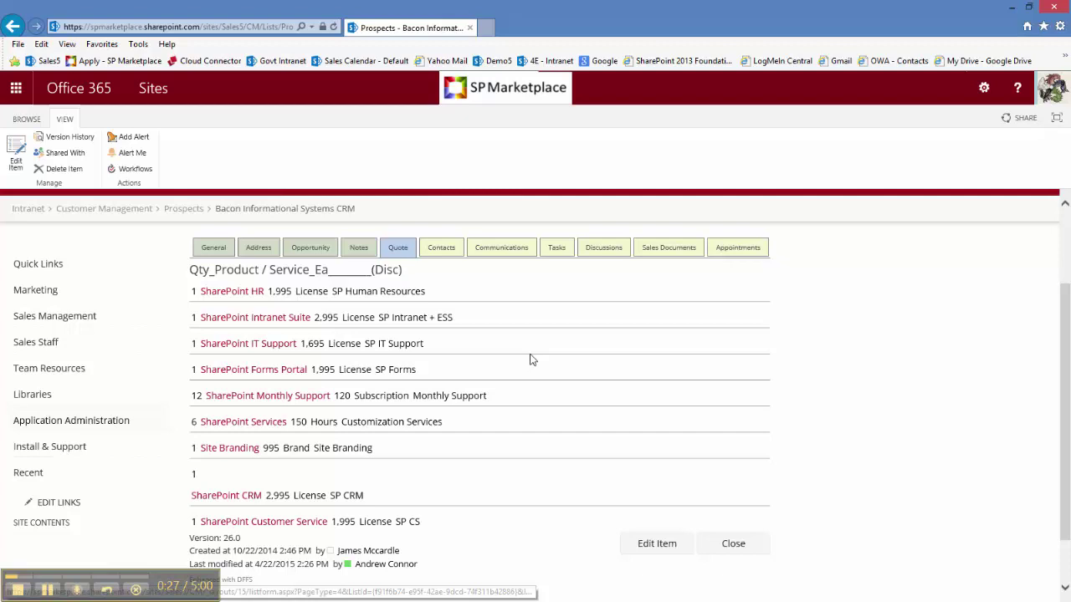
- Cancel the quote edit without saving, returning to the Customer Management home page
{"action": "left_click", "coordinate": [661, 546]}
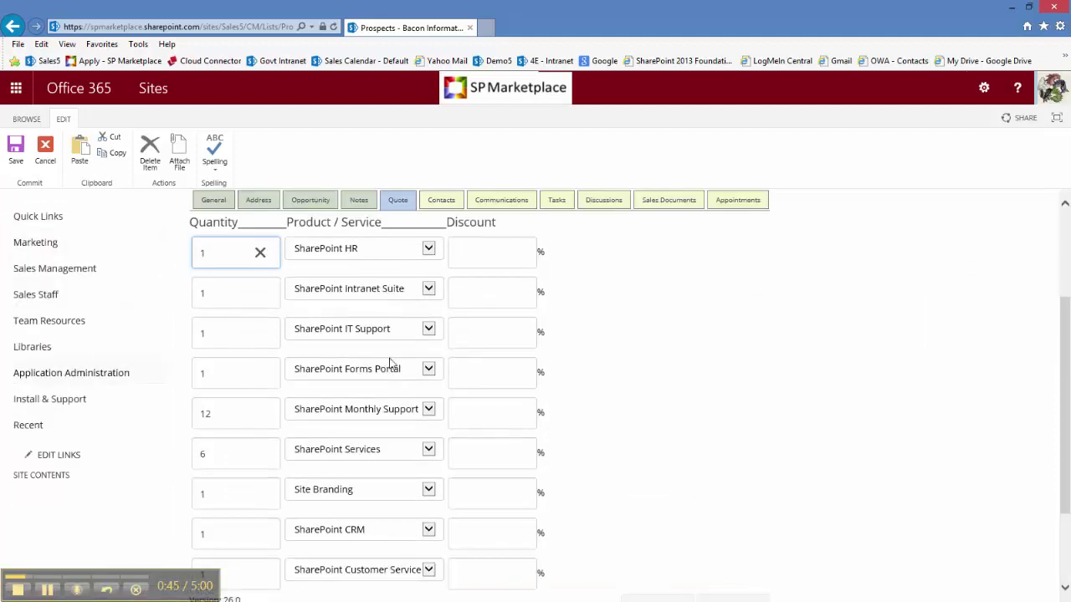
{"action": "scroll", "coordinate": [619, 342], "scroll_direction": "down", "scroll_amount": 3}
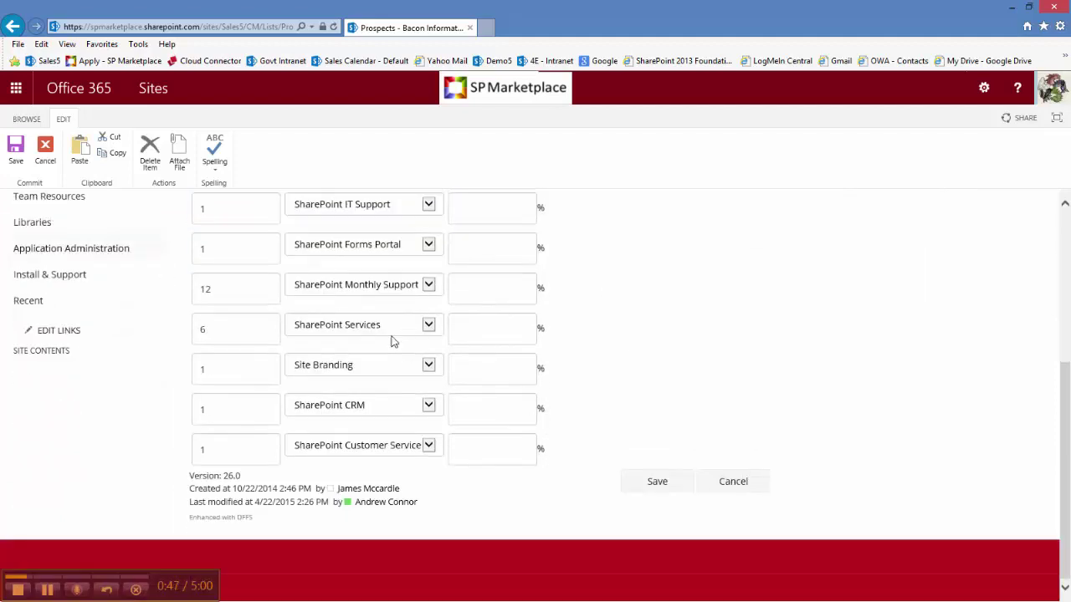
{"action": "left_click", "coordinate": [738, 492]}
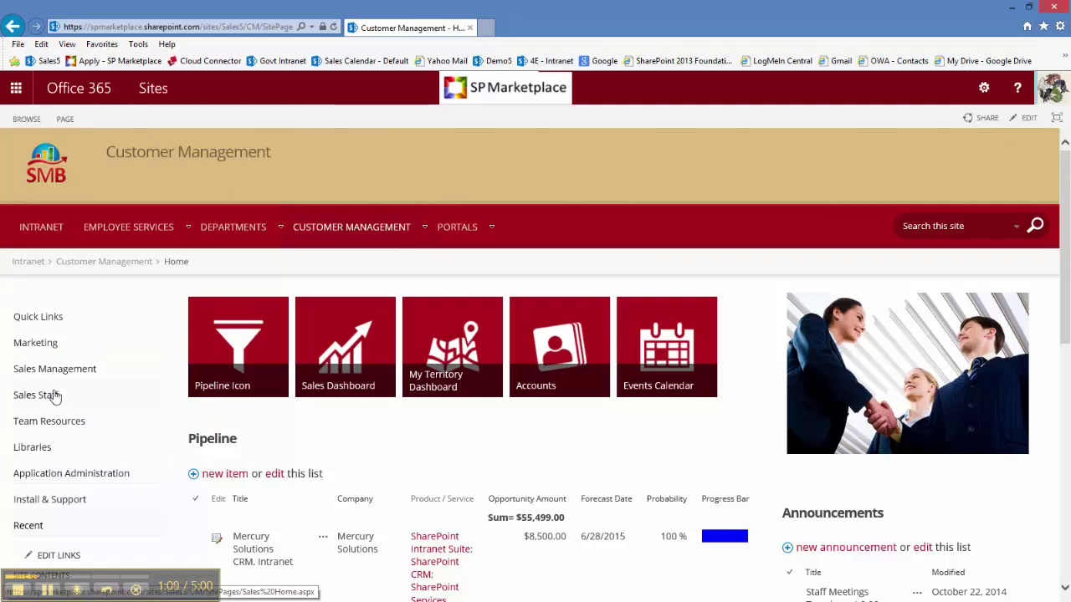
- Open the Product Service list under Application Administration and review its price and proposal text
{"action": "left_click", "coordinate": [76, 474]}
{"action": "scroll", "coordinate": [109, 482], "scroll_direction": "down", "scroll_amount": 2}
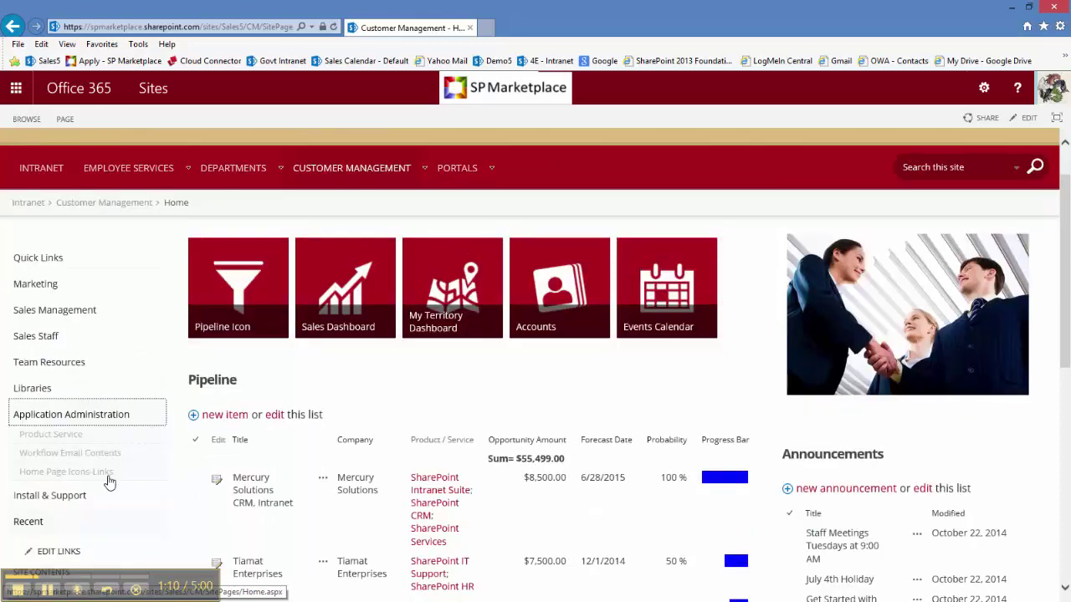
{"action": "left_click", "coordinate": [61, 427]}
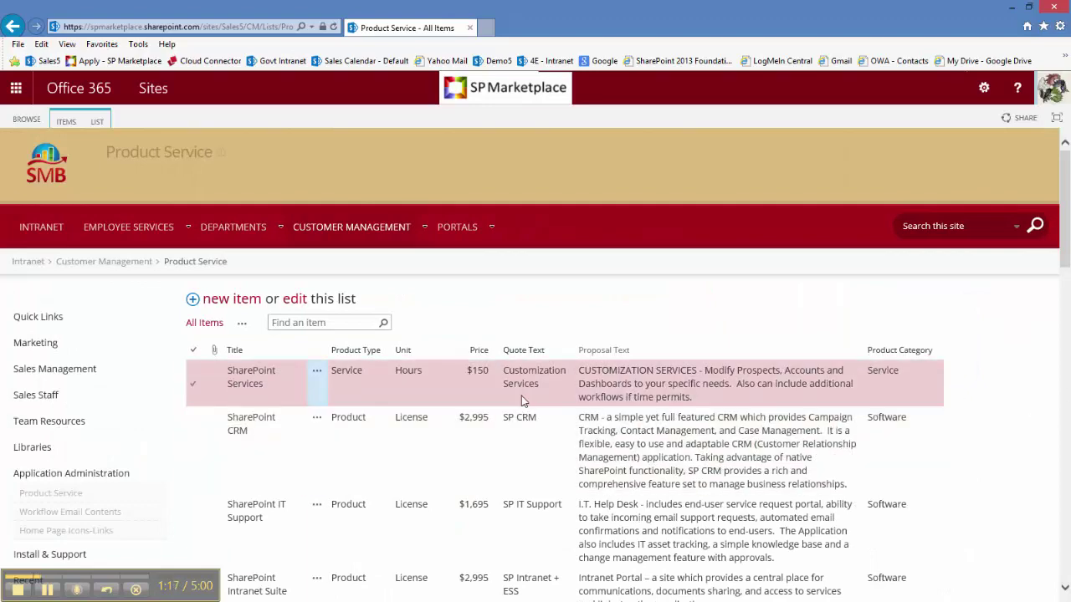
{"action": "scroll", "coordinate": [723, 491], "scroll_direction": "down", "scroll_amount": 1}
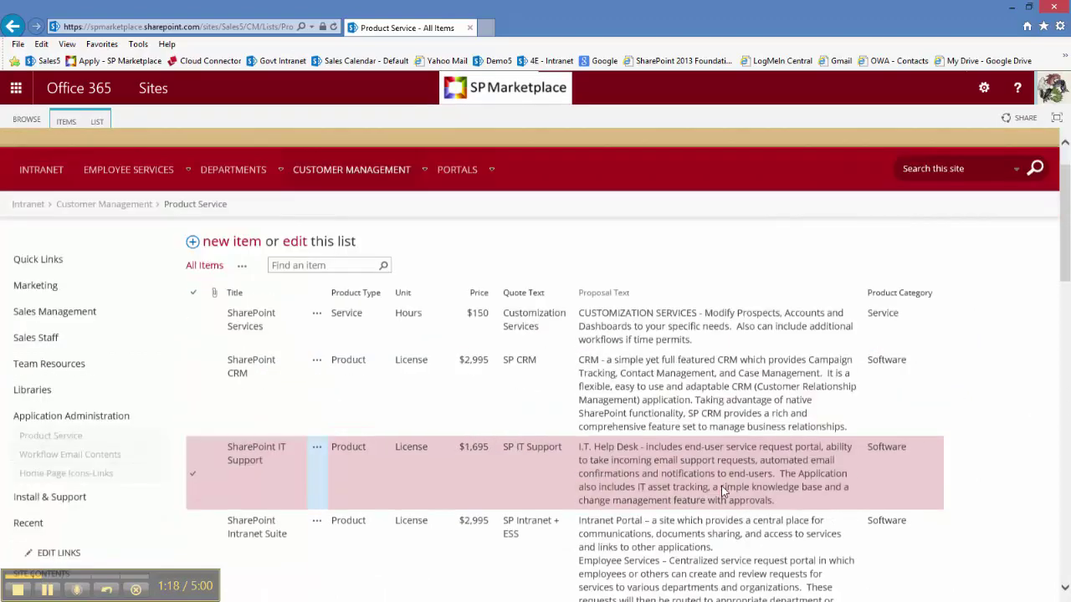
{"action": "scroll", "coordinate": [721, 485], "scroll_direction": "down", "scroll_amount": 5}
{"action": "scroll", "coordinate": [715, 486], "scroll_direction": "down", "scroll_amount": 4}
{"action": "scroll", "coordinate": [712, 485], "scroll_direction": "up", "scroll_amount": 6}
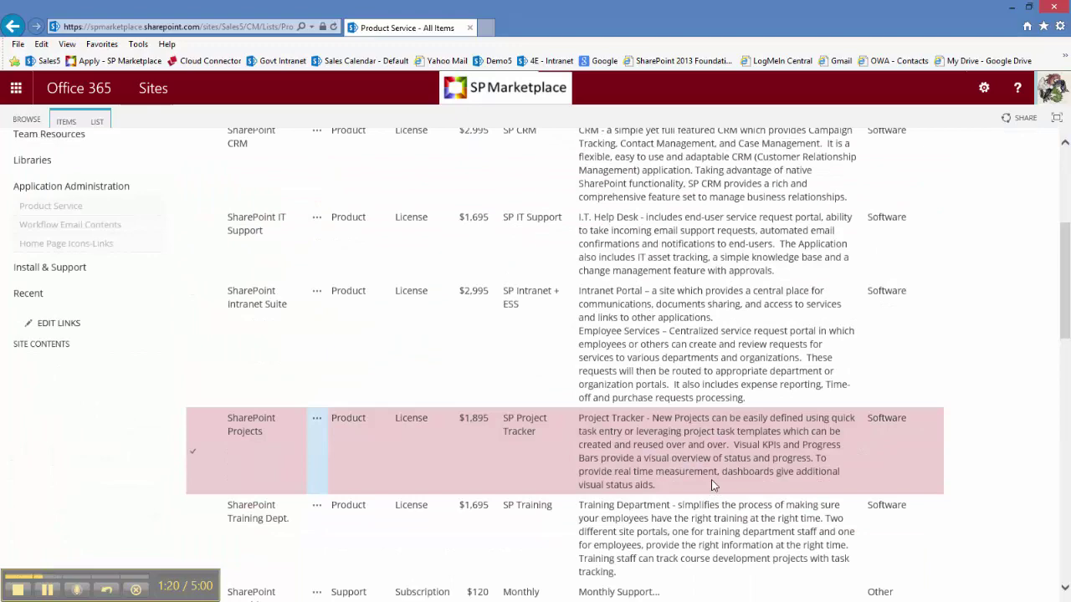
{"action": "scroll", "coordinate": [711, 479], "scroll_direction": "up", "scroll_amount": 1}
{"action": "scroll", "coordinate": [703, 475], "scroll_direction": "up", "scroll_amount": 3}
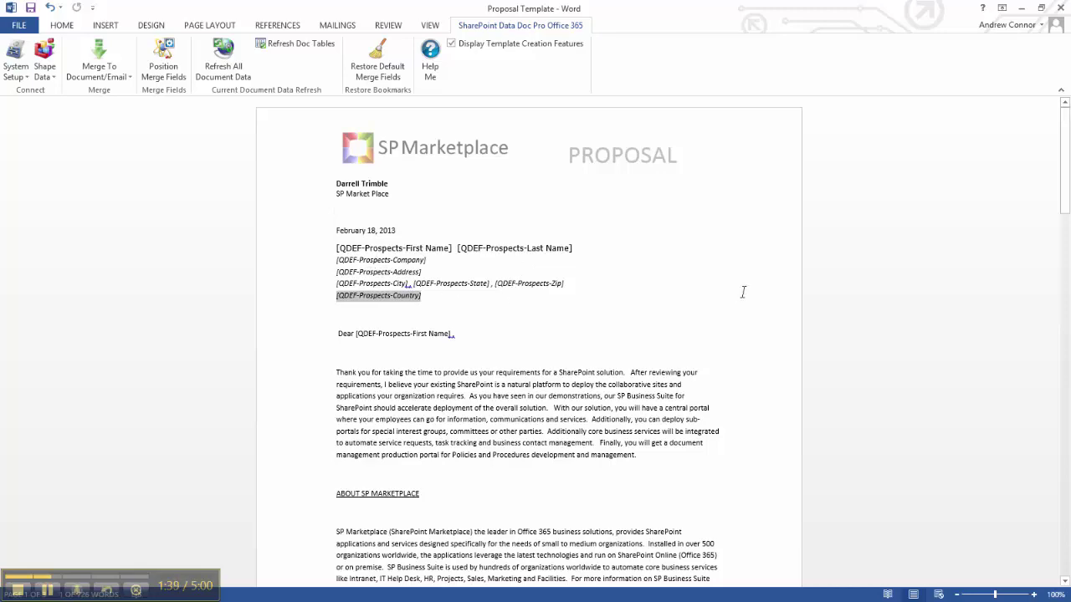
{"action": "scroll", "coordinate": [920, 330], "scroll_direction": "down", "scroll_amount": 1}
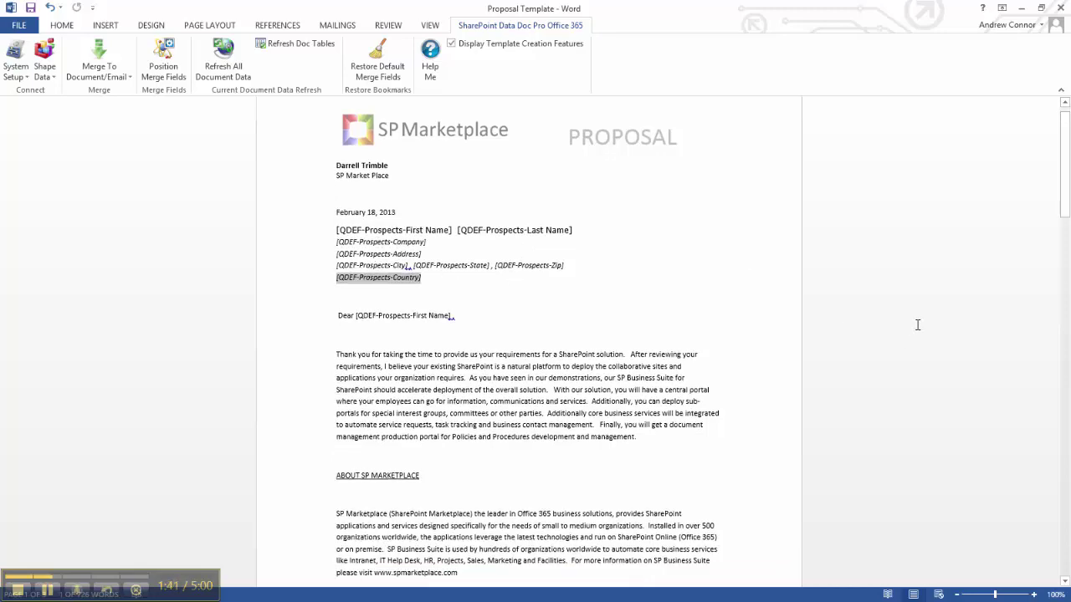
{"action": "scroll", "coordinate": [915, 326], "scroll_direction": "down", "scroll_amount": 2}
{"action": "scroll", "coordinate": [913, 329], "scroll_direction": "down", "scroll_amount": 2}
{"action": "scroll", "coordinate": [910, 333], "scroll_direction": "down", "scroll_amount": 2}
{"action": "scroll", "coordinate": [909, 334], "scroll_direction": "down", "scroll_amount": 3}
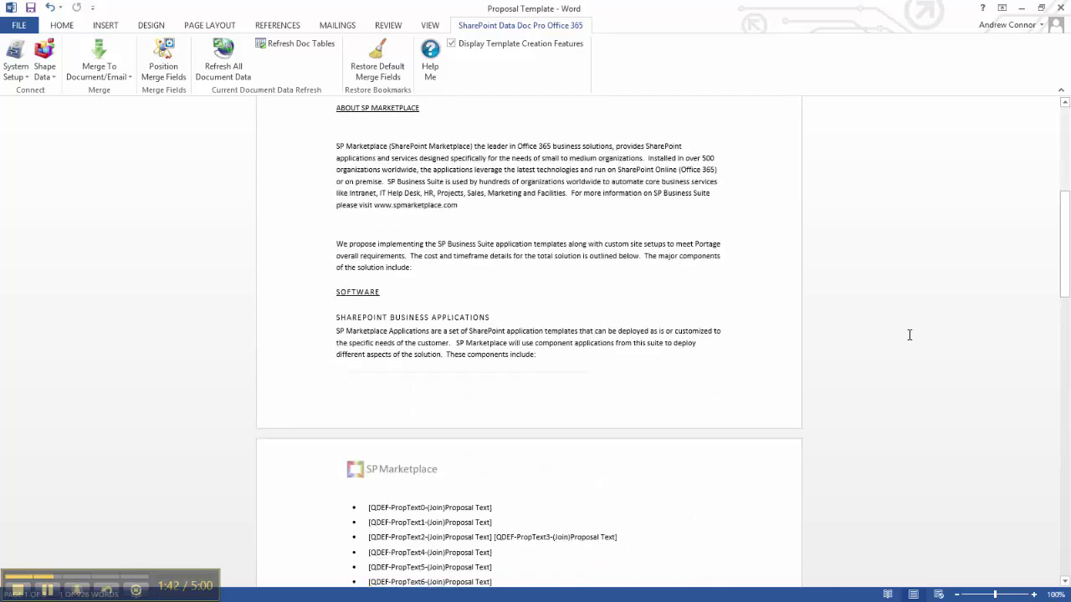
{"action": "scroll", "coordinate": [909, 334], "scroll_direction": "down", "scroll_amount": 1}
{"action": "scroll", "coordinate": [909, 334], "scroll_direction": "down", "scroll_amount": 3}
{"action": "scroll", "coordinate": [909, 335], "scroll_direction": "down", "scroll_amount": 1}
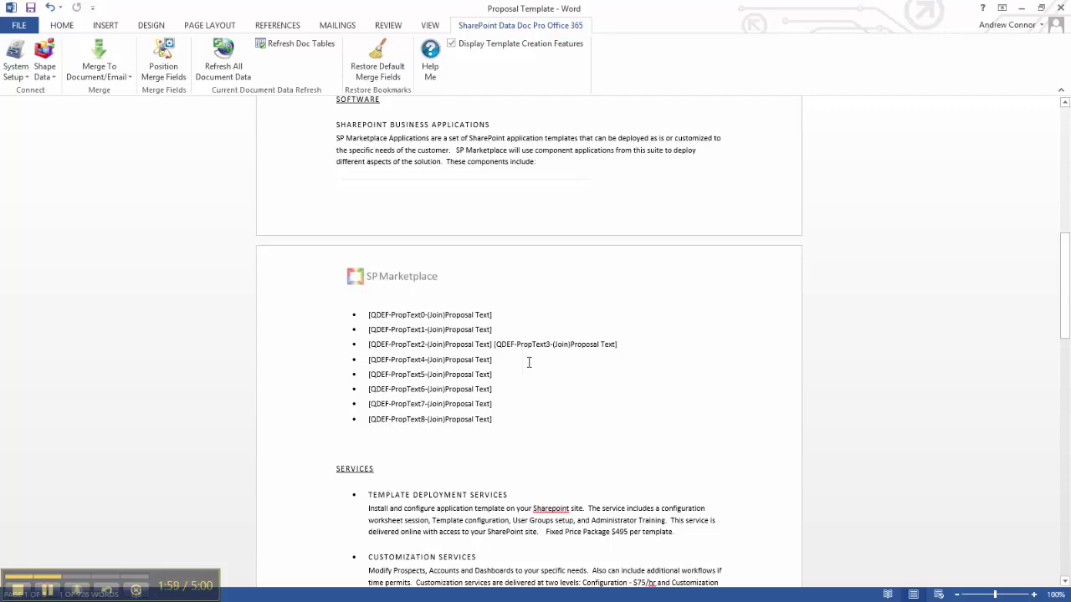
{"action": "scroll", "coordinate": [529, 364], "scroll_direction": "up", "scroll_amount": 5}
{"action": "scroll", "coordinate": [528, 364], "scroll_direction": "up", "scroll_amount": 3}
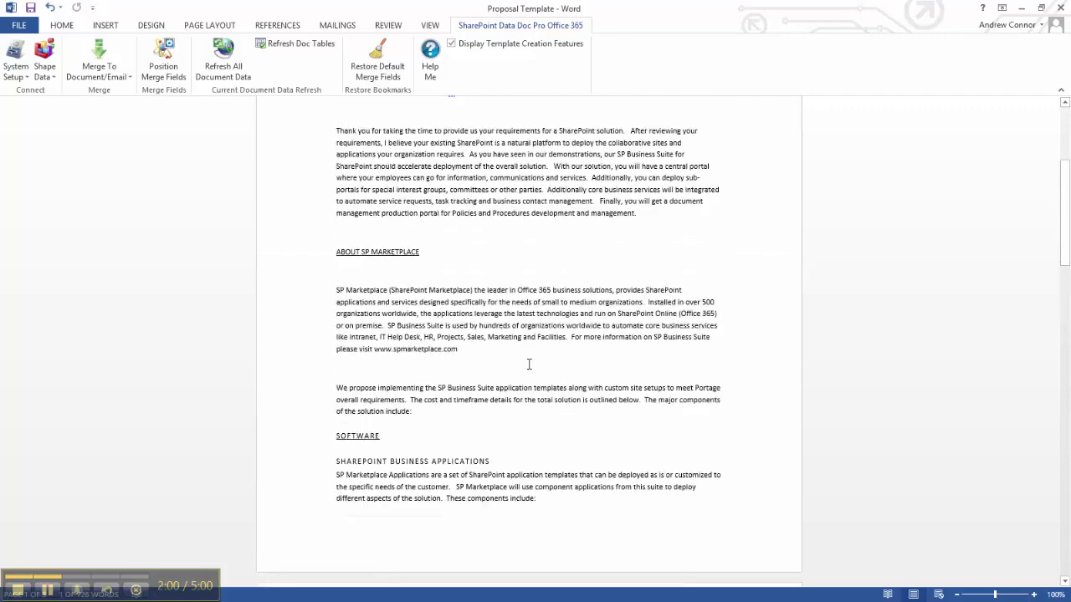
{"action": "scroll", "coordinate": [529, 364], "scroll_direction": "up", "scroll_amount": 1}
{"action": "scroll", "coordinate": [529, 364], "scroll_direction": "up", "scroll_amount": 3}
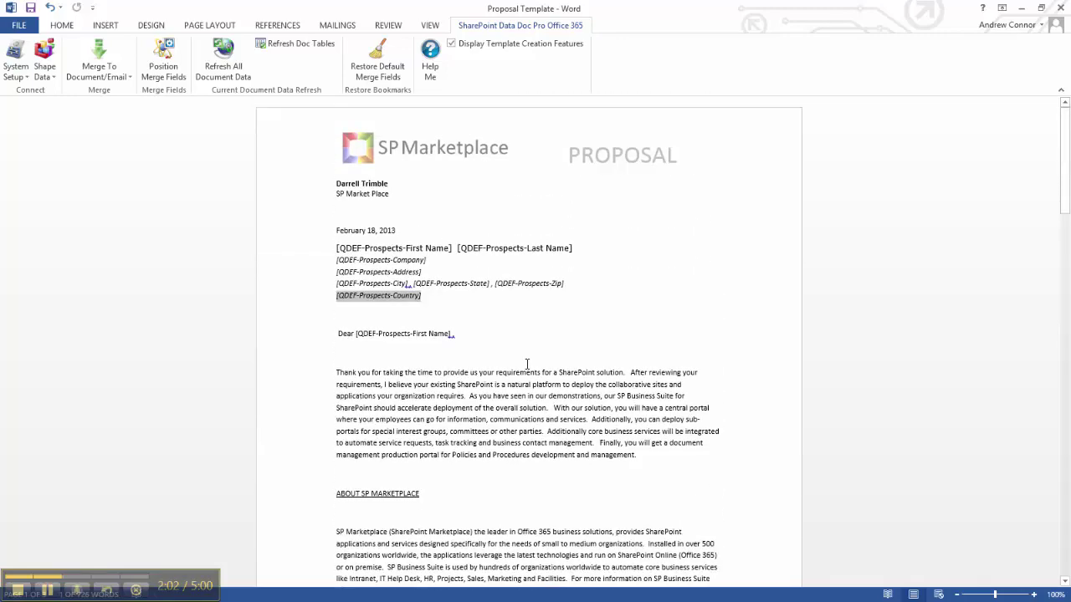
- Refresh the document data and choose the Bacon record for PropText0 through PropText3
{"action": "left_click", "coordinate": [223, 57]}
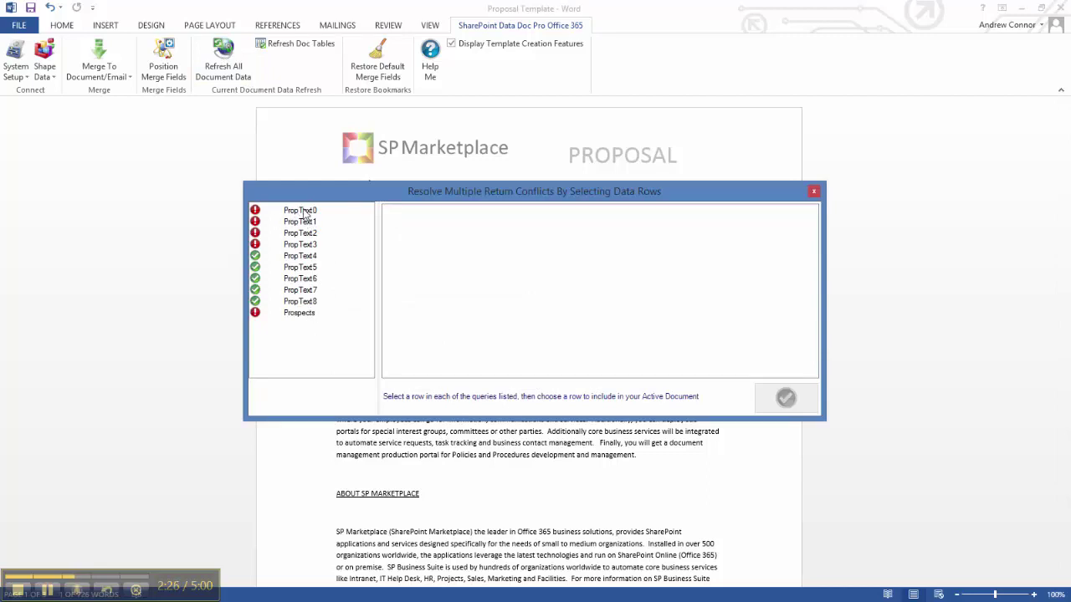
{"action": "left_click", "coordinate": [301, 211]}
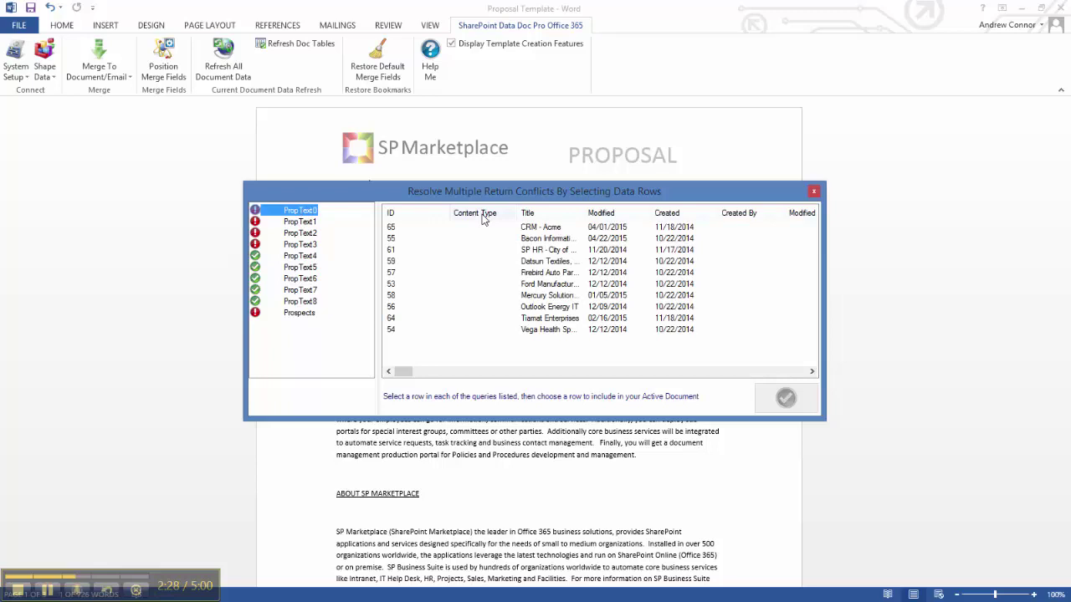
{"action": "left_click", "coordinate": [545, 239]}
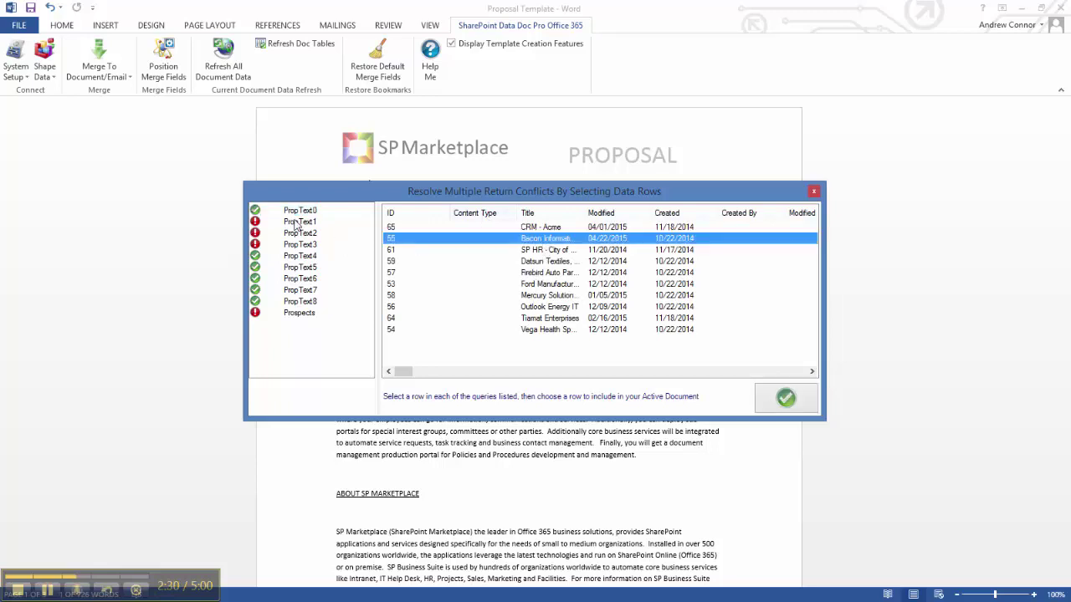
{"action": "left_click", "coordinate": [300, 222]}
{"action": "left_click", "coordinate": [542, 240]}
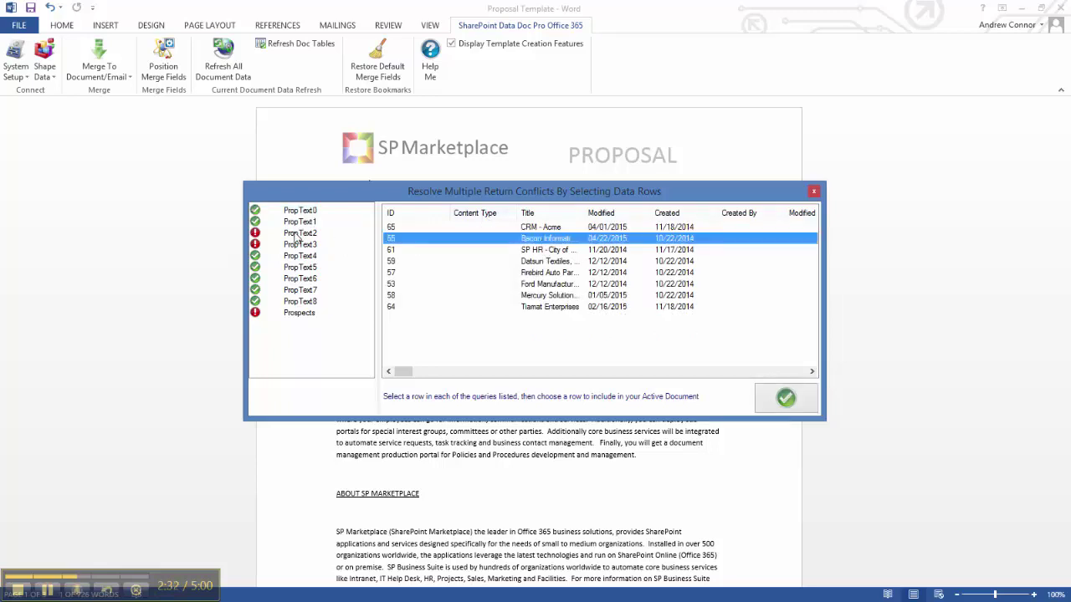
{"action": "left_click", "coordinate": [298, 233]}
{"action": "left_click", "coordinate": [543, 239]}
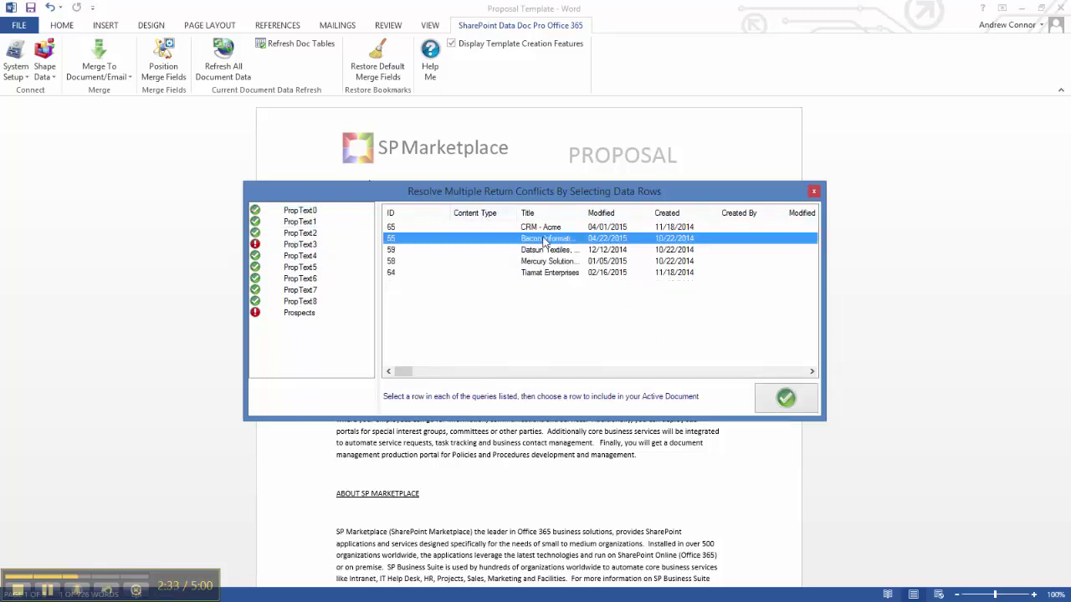
{"action": "left_click", "coordinate": [306, 244]}
{"action": "left_click", "coordinate": [554, 229]}
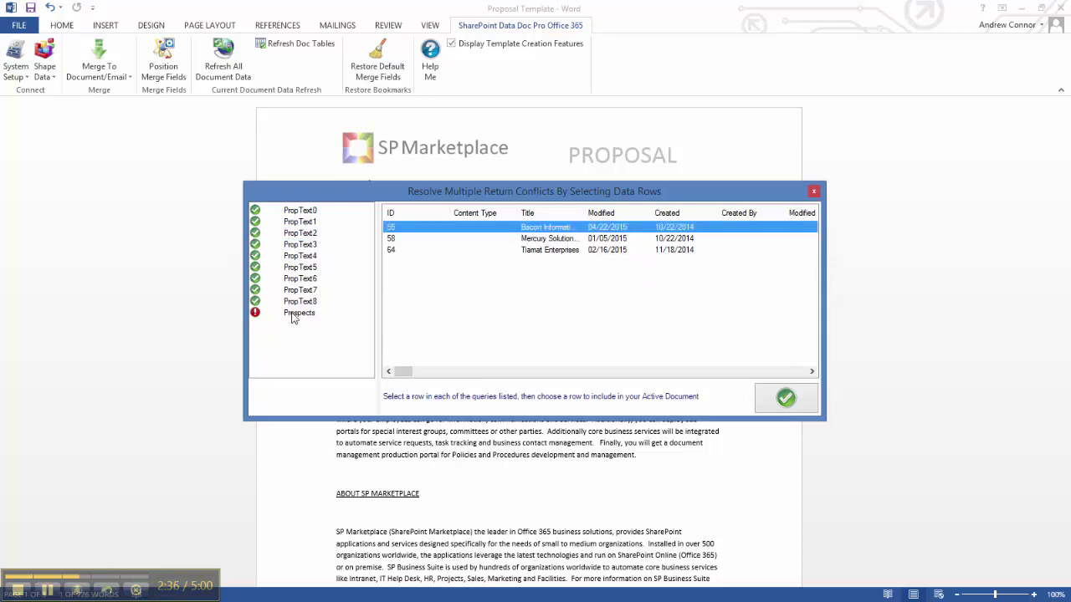
- Choose the Bacon record for Prospects and confirm the data merge
{"action": "left_click", "coordinate": [294, 316]}
{"action": "left_click", "coordinate": [542, 262]}
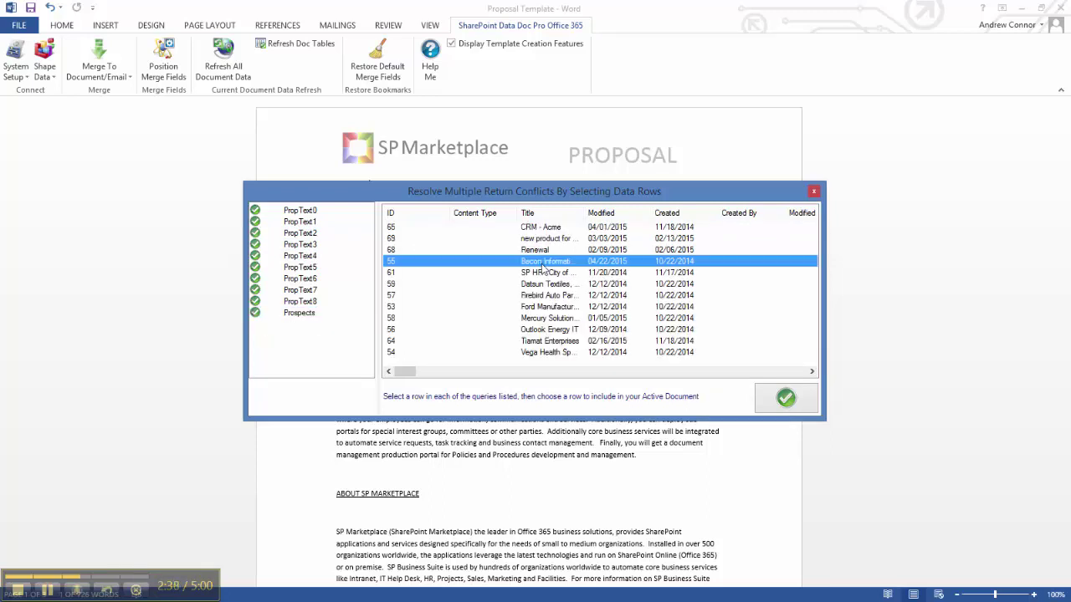
{"action": "left_click", "coordinate": [786, 399]}
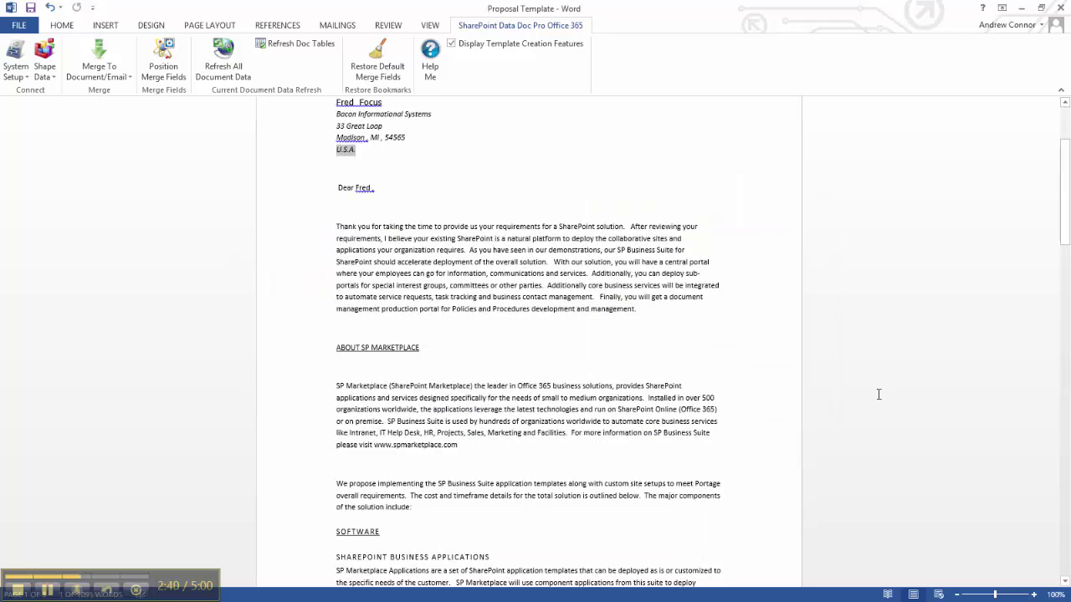
{"action": "scroll", "coordinate": [786, 349], "scroll_direction": "up", "scroll_amount": 2}
{"action": "scroll", "coordinate": [786, 349], "scroll_direction": "up", "scroll_amount": 1}
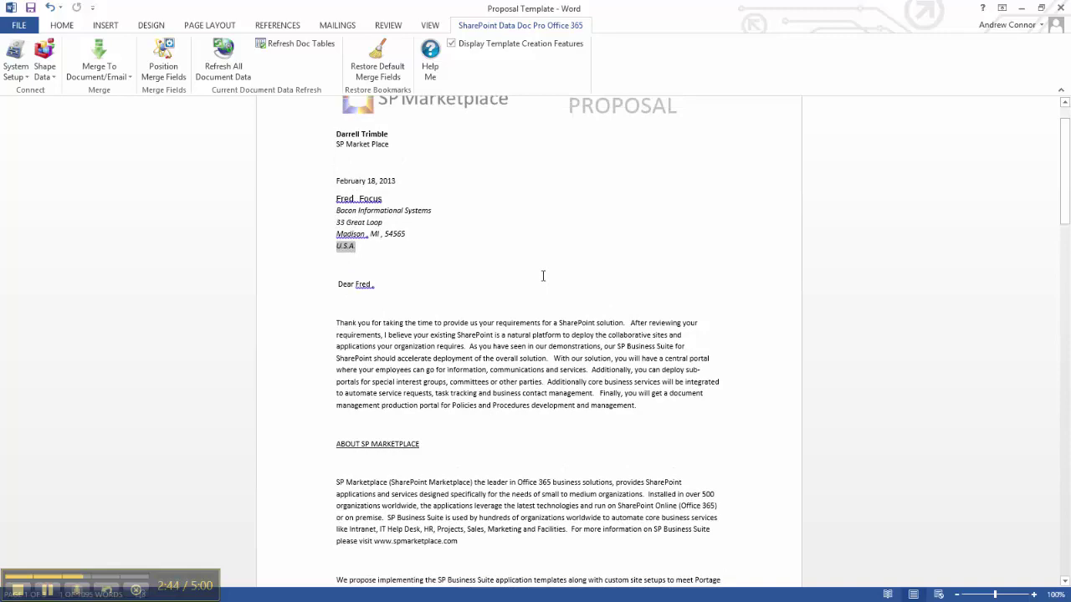
{"action": "scroll", "coordinate": [585, 278], "scroll_direction": "down", "scroll_amount": 6}
{"action": "scroll", "coordinate": [622, 282], "scroll_direction": "down", "scroll_amount": 5}
{"action": "scroll", "coordinate": [625, 282], "scroll_direction": "down", "scroll_amount": 2}
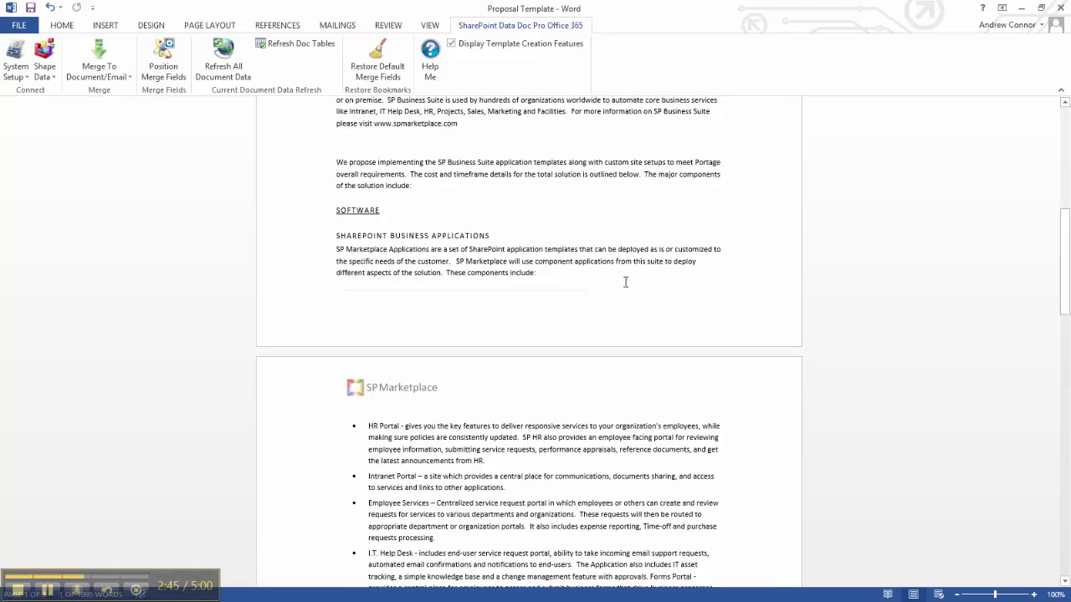
{"action": "scroll", "coordinate": [625, 282], "scroll_direction": "down", "scroll_amount": 5}
{"action": "scroll", "coordinate": [627, 282], "scroll_direction": "down", "scroll_amount": 1}
{"action": "scroll", "coordinate": [628, 282], "scroll_direction": "down", "scroll_amount": 2}
{"action": "scroll", "coordinate": [627, 282], "scroll_direction": "down", "scroll_amount": 1}
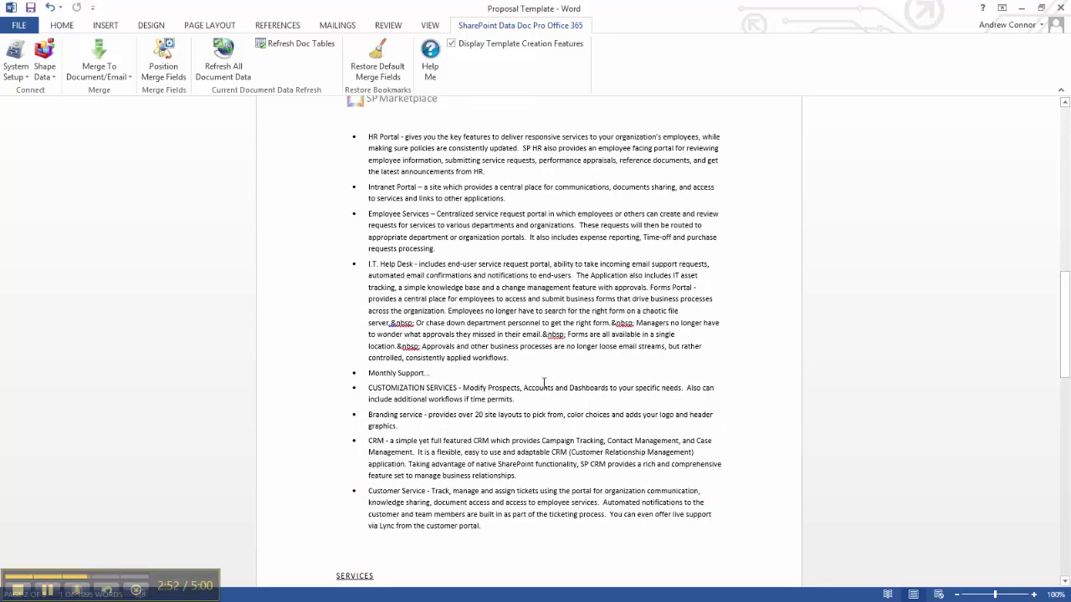
{"action": "scroll", "coordinate": [569, 349], "scroll_direction": "down", "scroll_amount": 1}
{"action": "scroll", "coordinate": [569, 349], "scroll_direction": "down", "scroll_amount": 2}
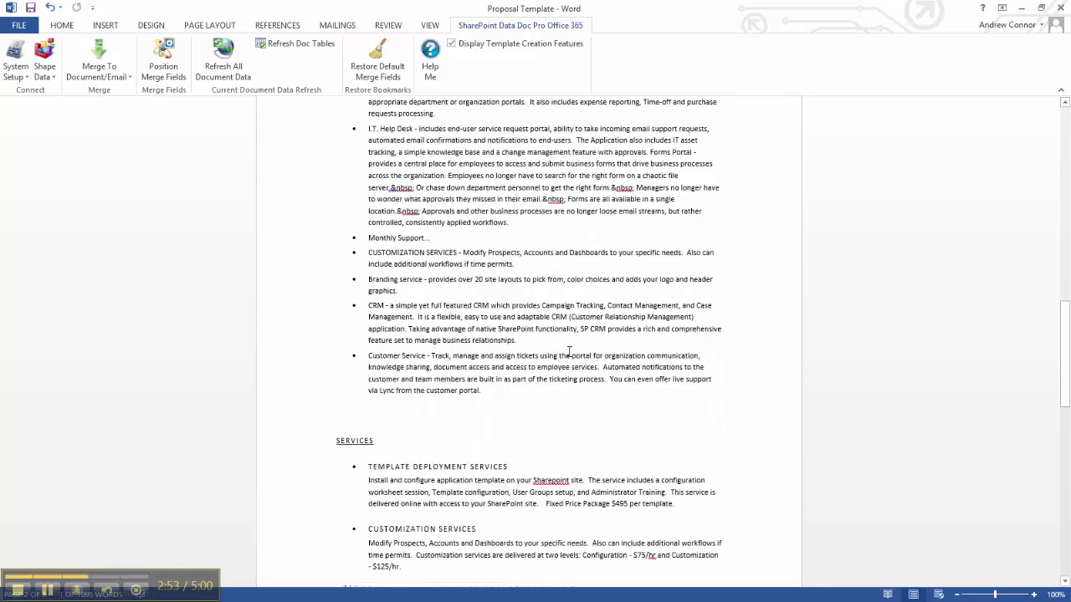
{"action": "scroll", "coordinate": [569, 349], "scroll_direction": "down", "scroll_amount": 1}
{"action": "scroll", "coordinate": [568, 352], "scroll_direction": "down", "scroll_amount": 2}
{"action": "scroll", "coordinate": [568, 353], "scroll_direction": "down", "scroll_amount": 1}
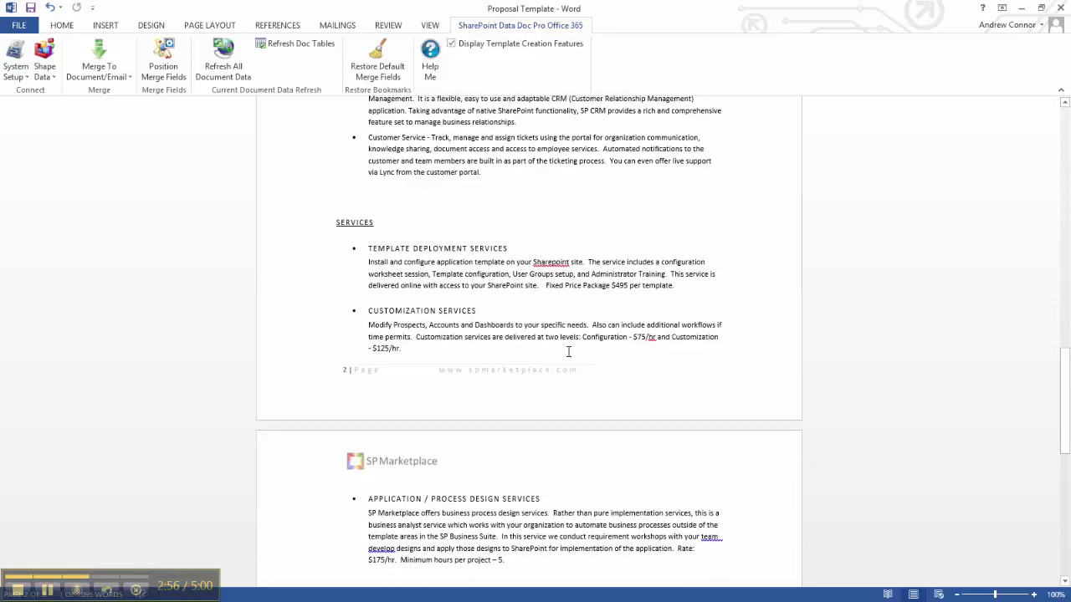
{"action": "left_click", "coordinate": [22, 595]}
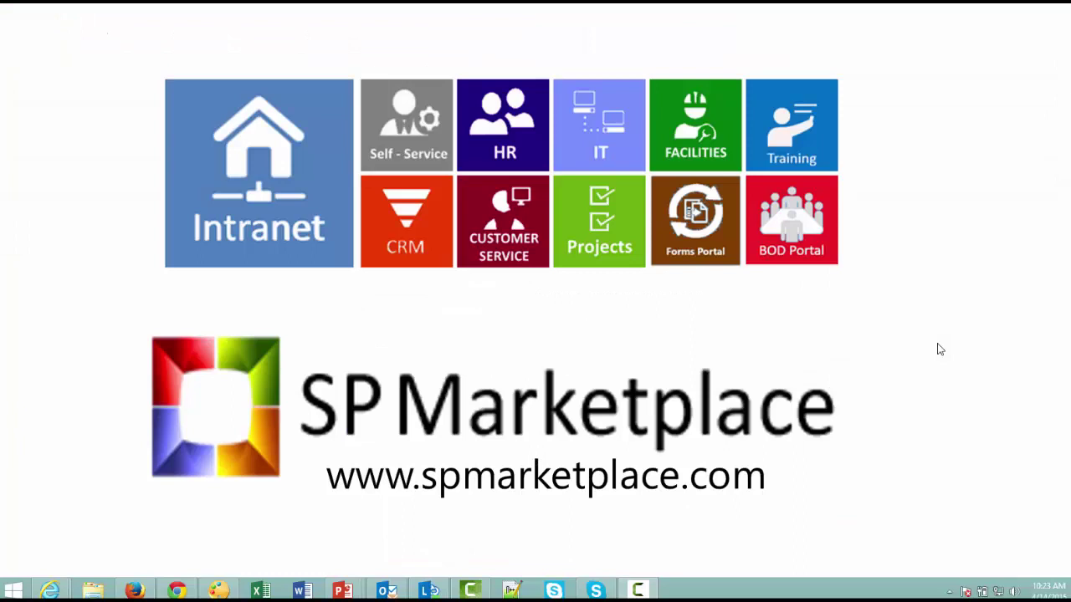